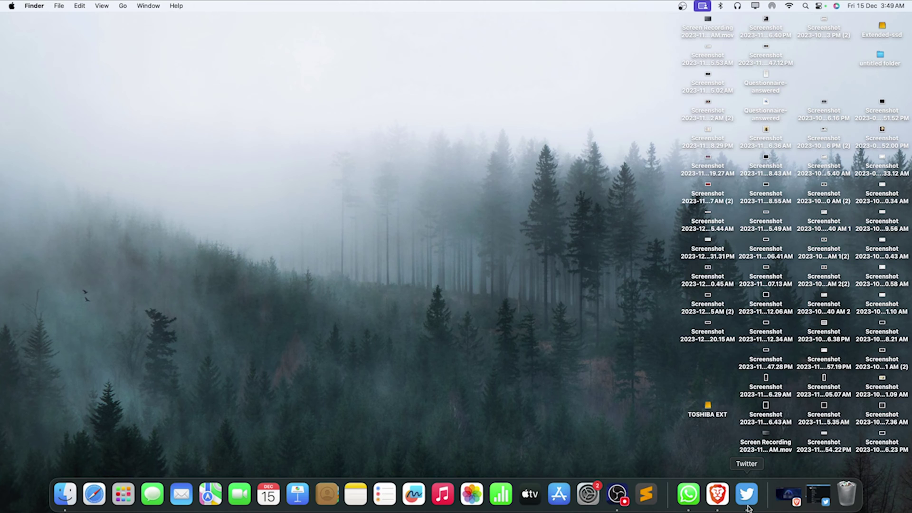
Restore the Twitter window, scroll through it briefly, then put it away again.
click(746, 496)
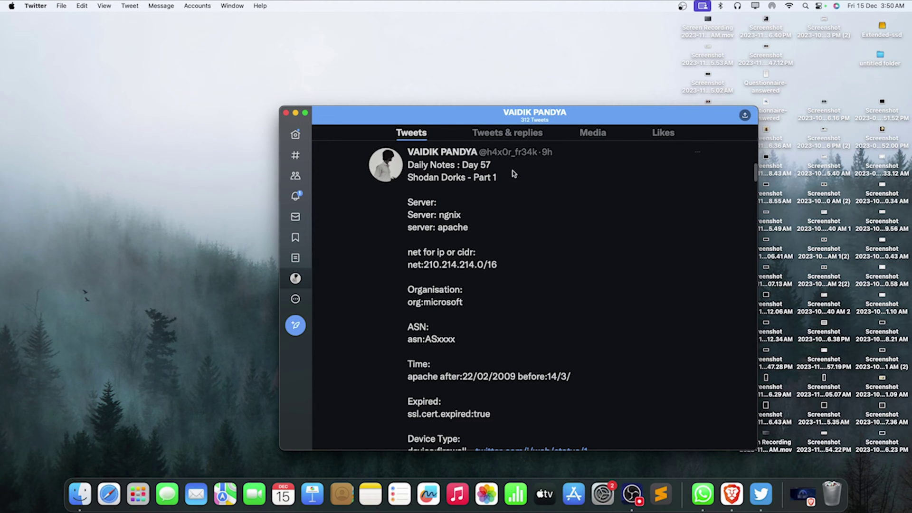
scroll(478, 215, down, 1)
scroll(478, 214, down, 5)
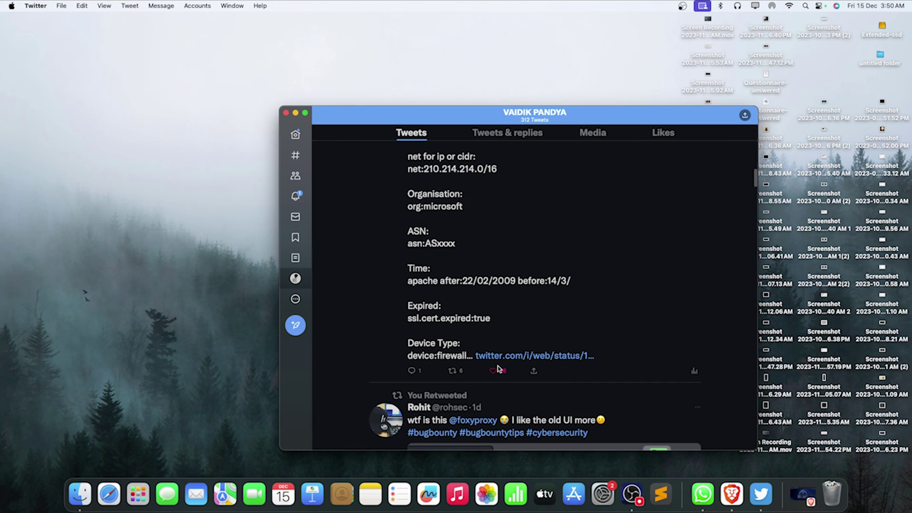
scroll(497, 369, up, 4)
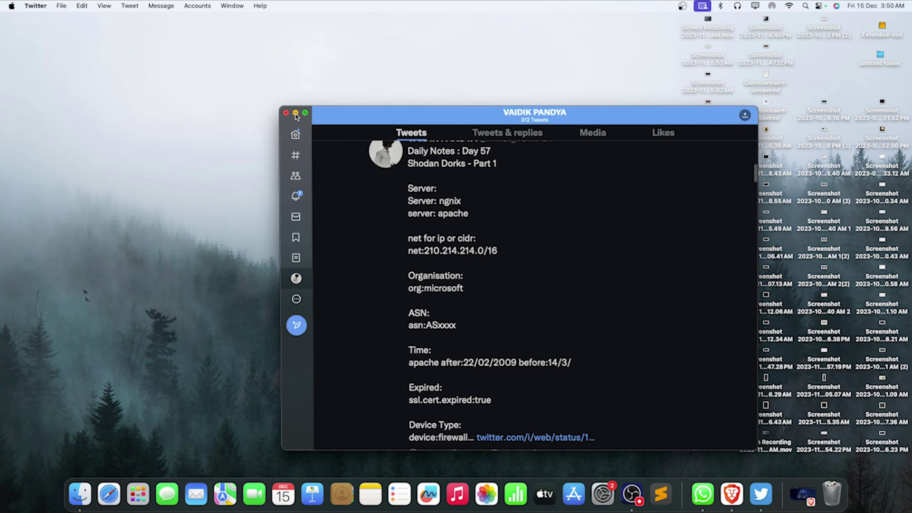
click(296, 115)
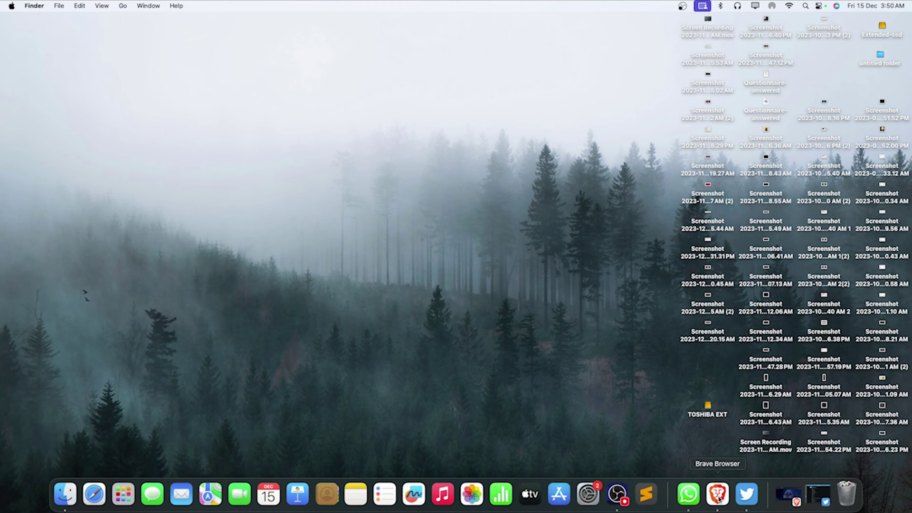
Bring the Brave window back and switch to the zoomeye.org home page.
click(718, 494)
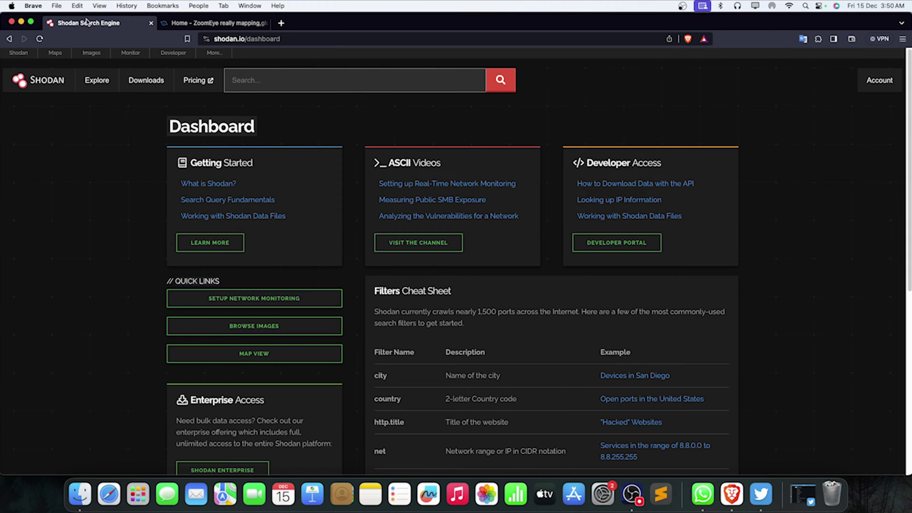
click(200, 22)
click(201, 40)
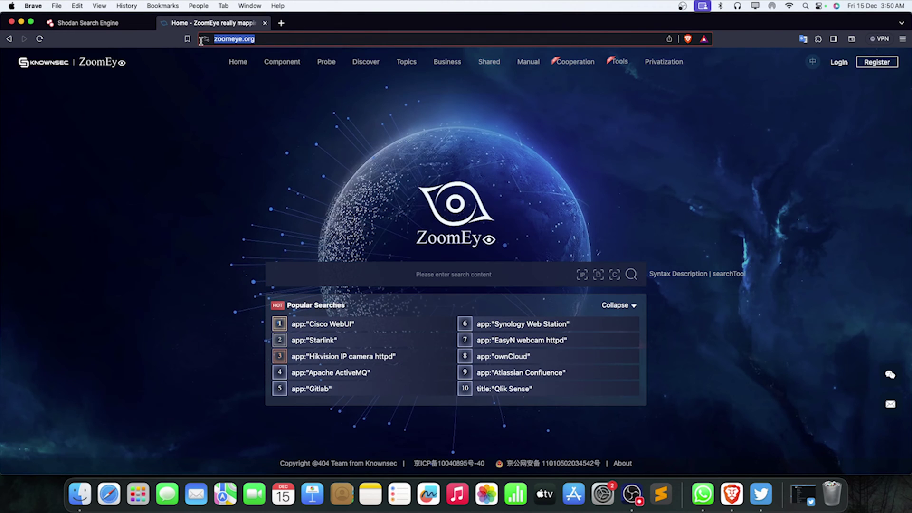
click(214, 340)
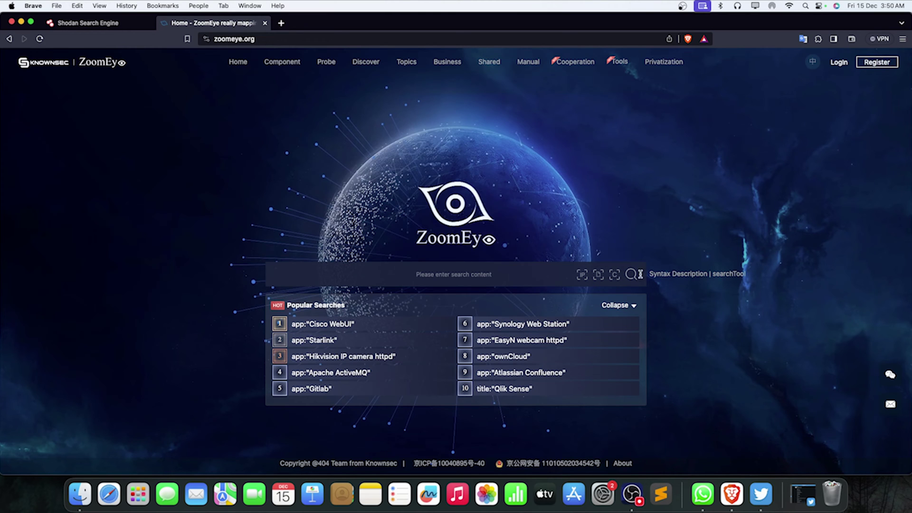
Search ZoomEye for org:"tesla.com", which returns no results.
click(414, 277)
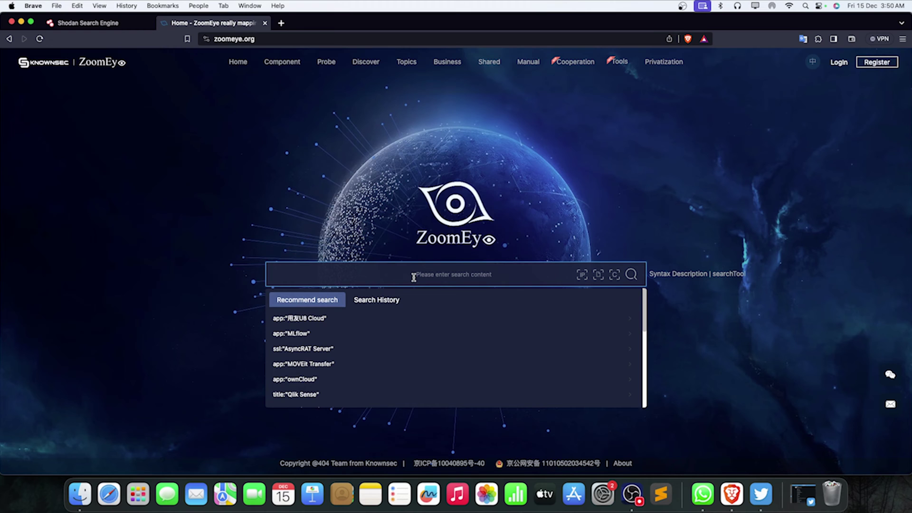
text(org)
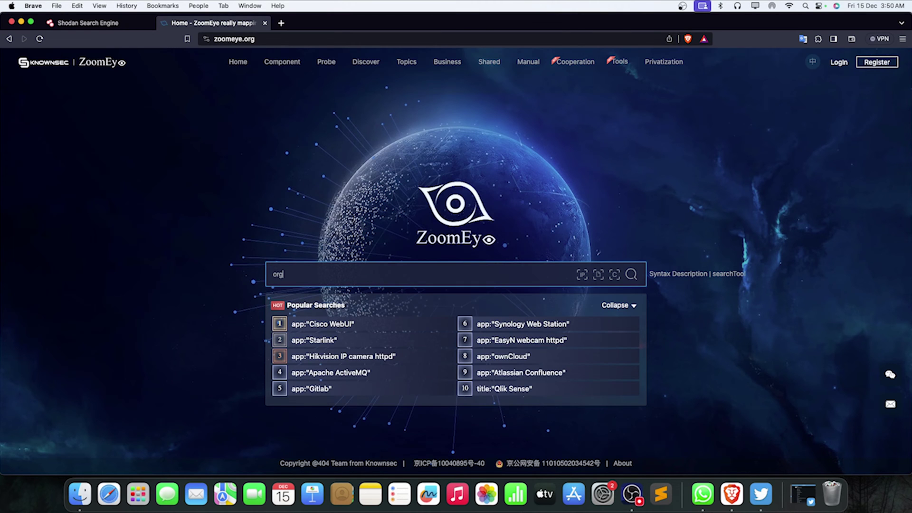
text(")
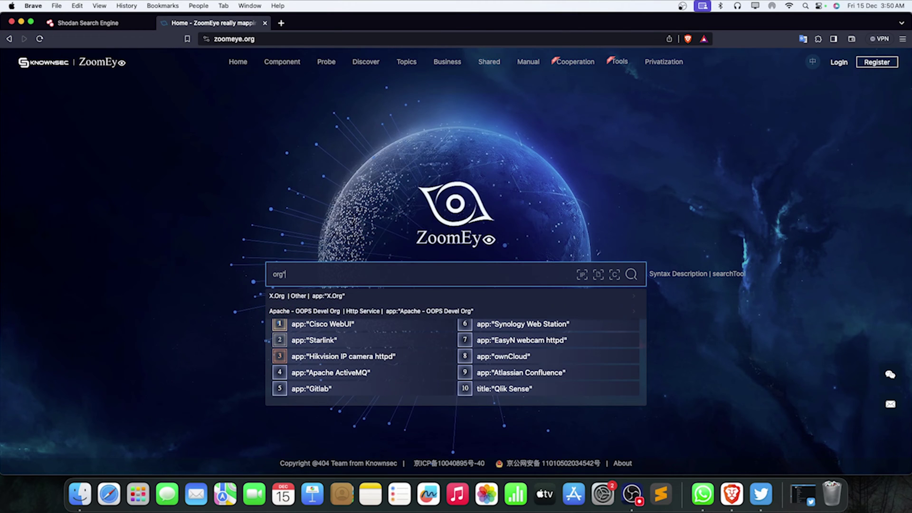
text("tes)
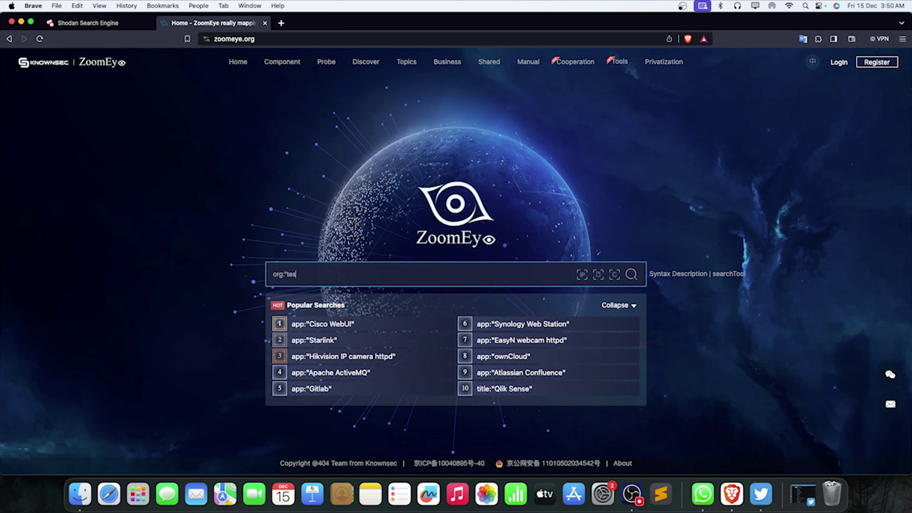
text(la.com)
key(Return)
triple_click(293, 91)
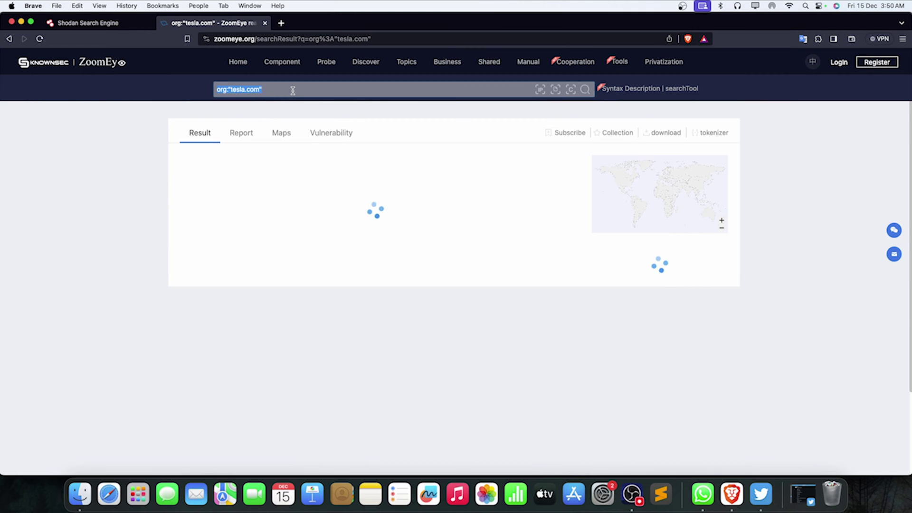
click(140, 182)
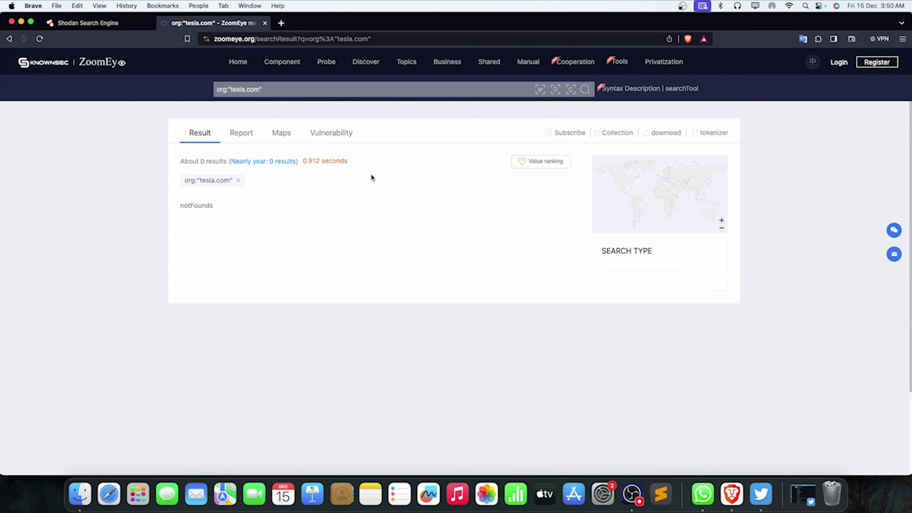
Trim the query to org:"tesla" and highlight the 5,341 result count.
click(257, 90)
key(BackSpace)
key(BackSpace)
key(BackSpace)
key(BackSpace)
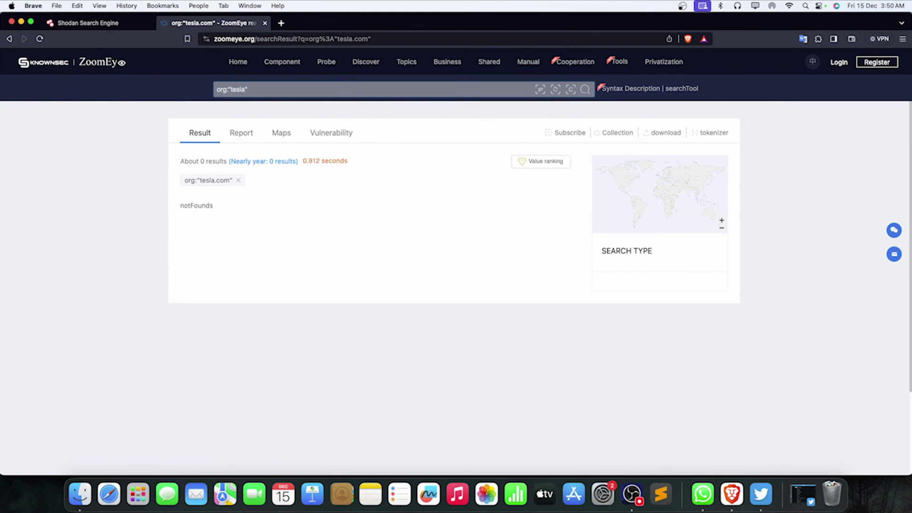
key(Return)
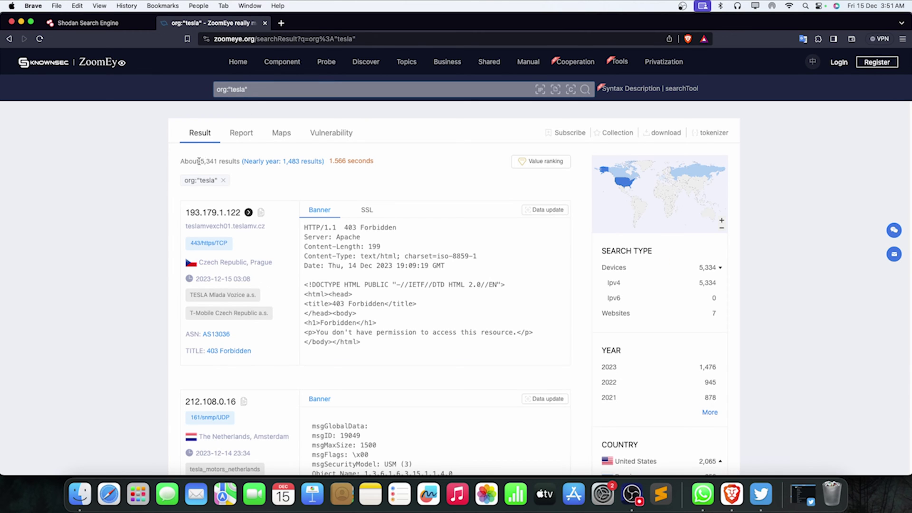
drag(199, 162, 219, 162)
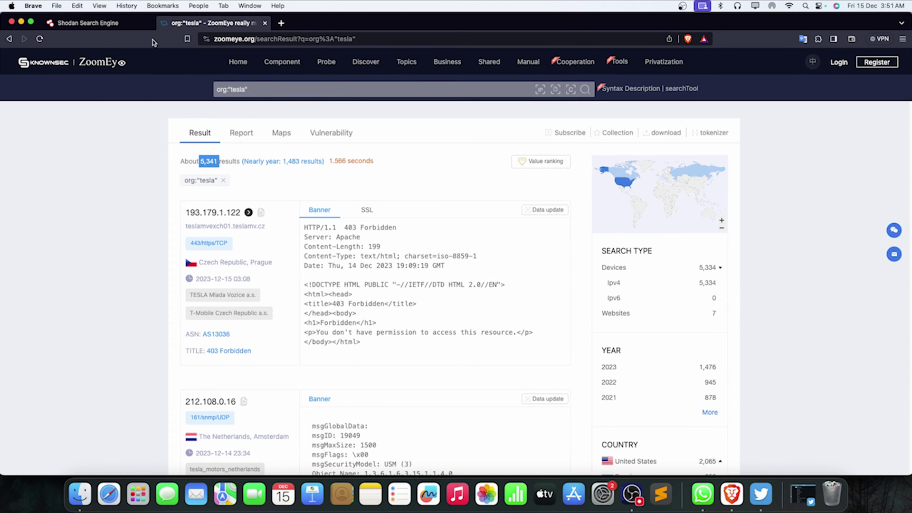
On Shodan, search org:"tesla" from the suggestion list, showing 875 hosts.
click(85, 22)
click(254, 80)
text(org)
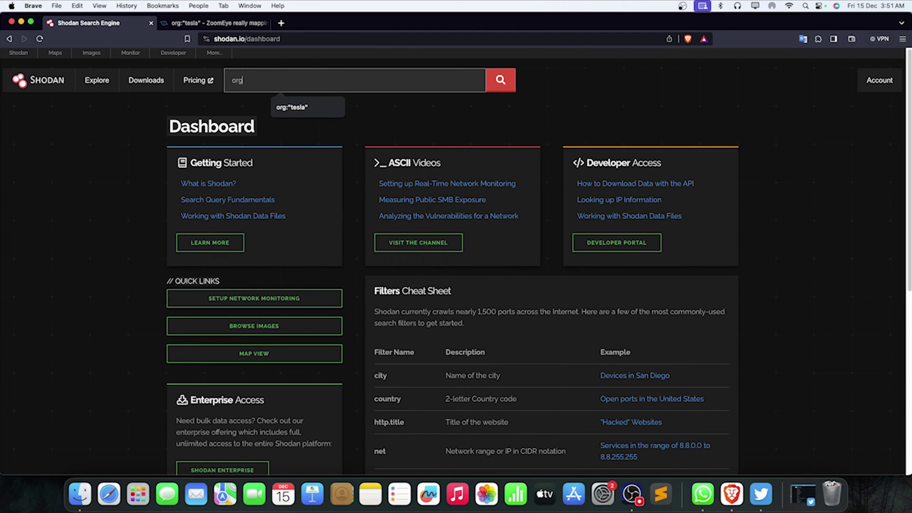
key(Down)
click(496, 84)
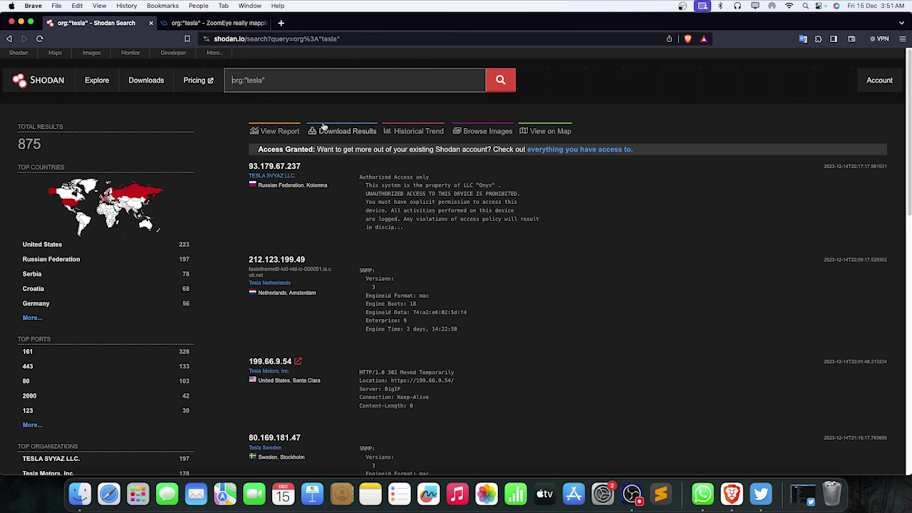
triple_click(301, 87)
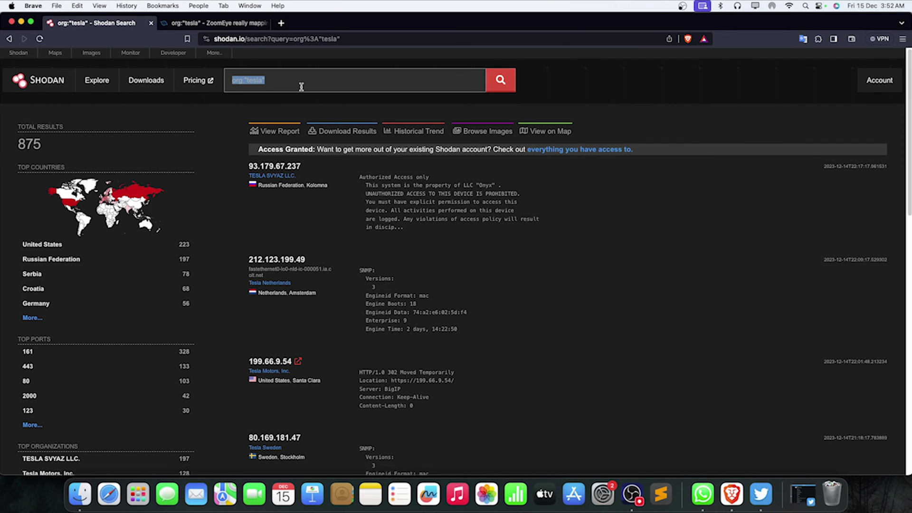
Browse the Report statistics for org:"tesla", then switch back to the Result device list.
click(219, 23)
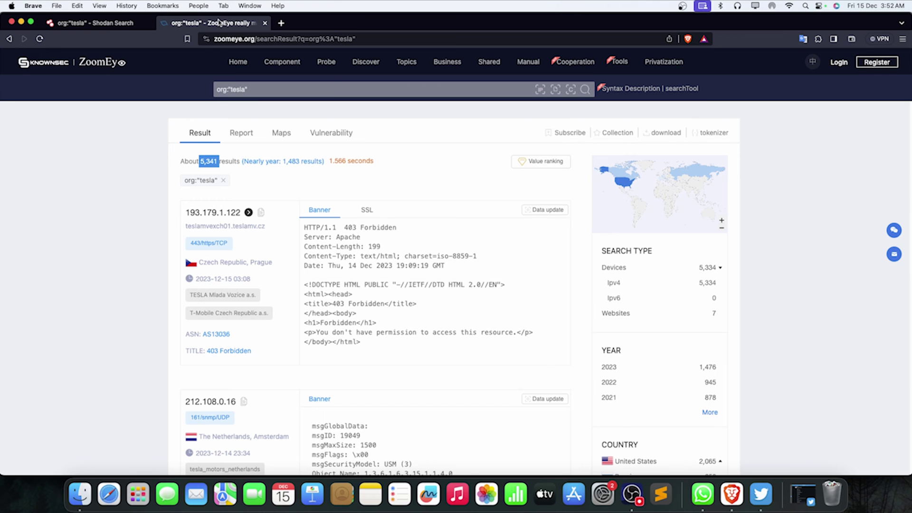
click(296, 194)
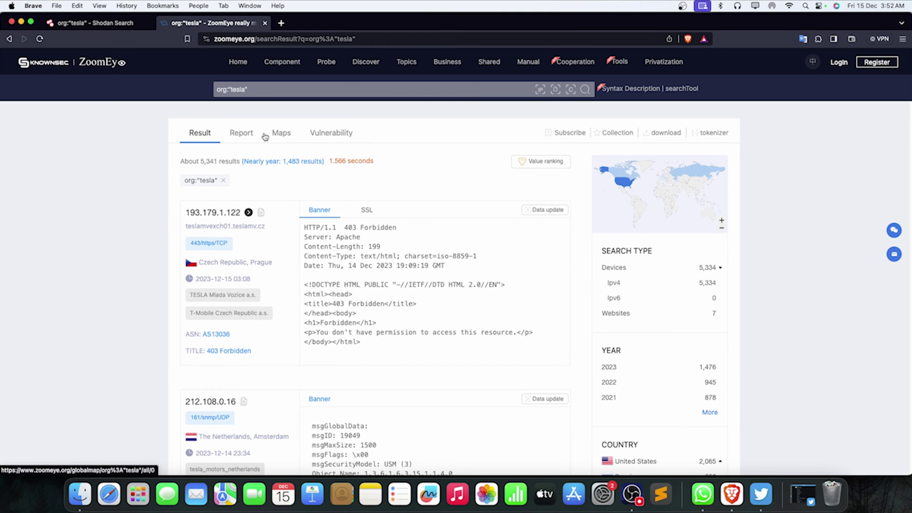
click(243, 135)
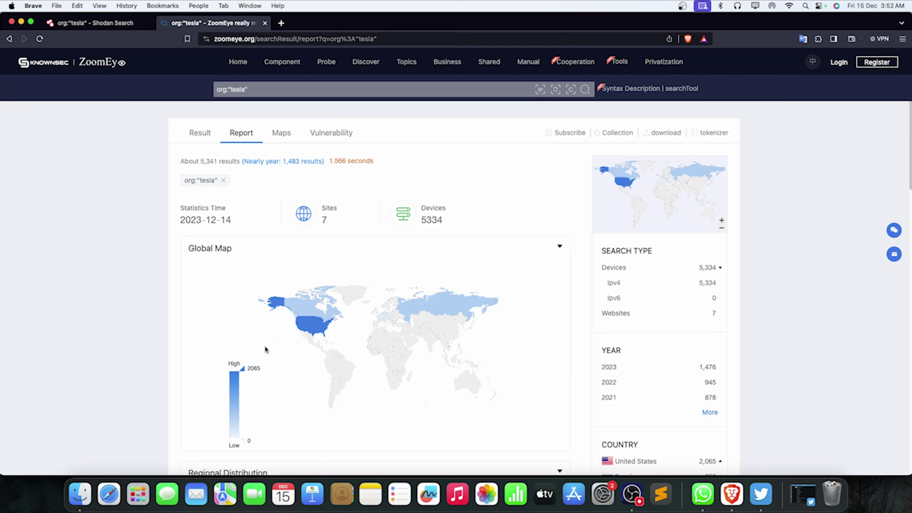
scroll(706, 328, down, 10)
scroll(707, 328, down, 7)
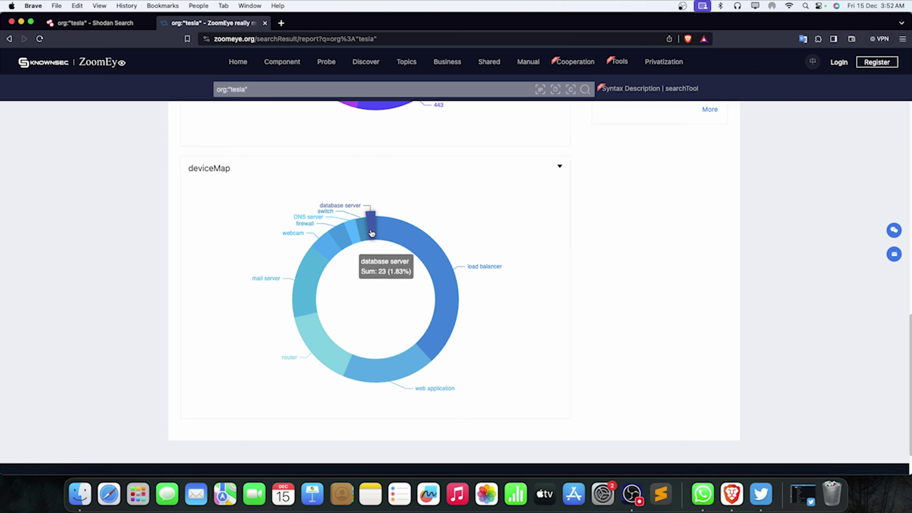
scroll(266, 285, down, 2)
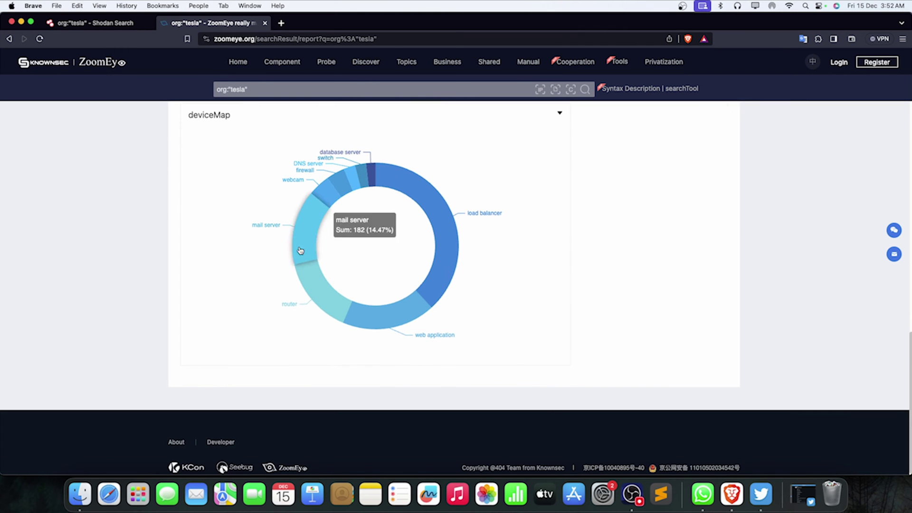
scroll(531, 302, up, 5)
scroll(546, 308, up, 10)
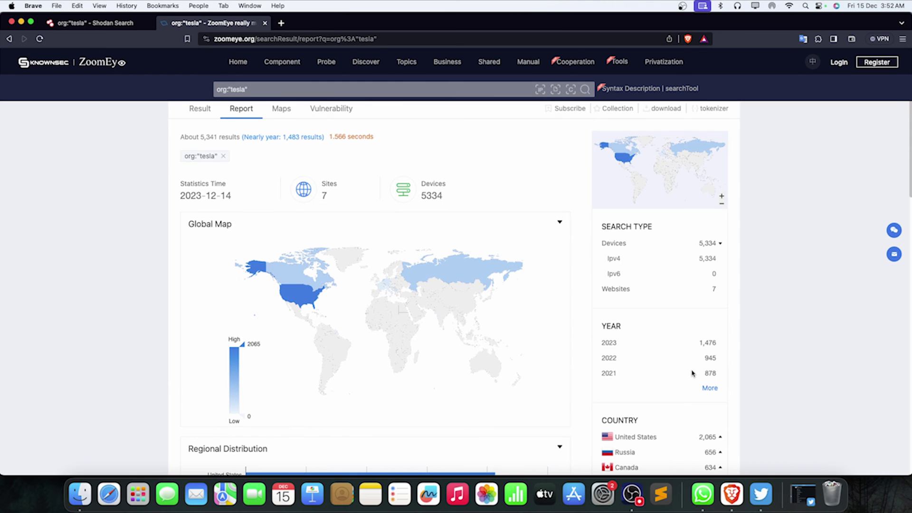
scroll(665, 385, down, 6)
scroll(648, 397, up, 7)
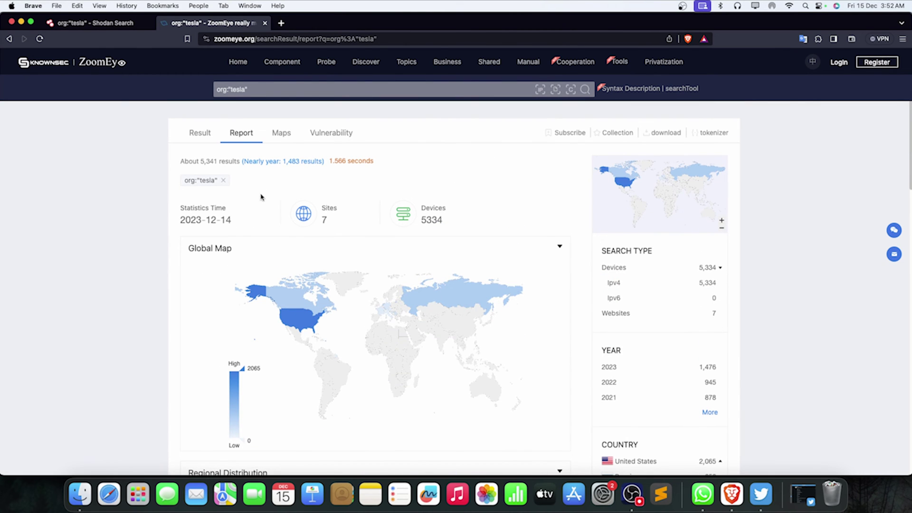
click(201, 134)
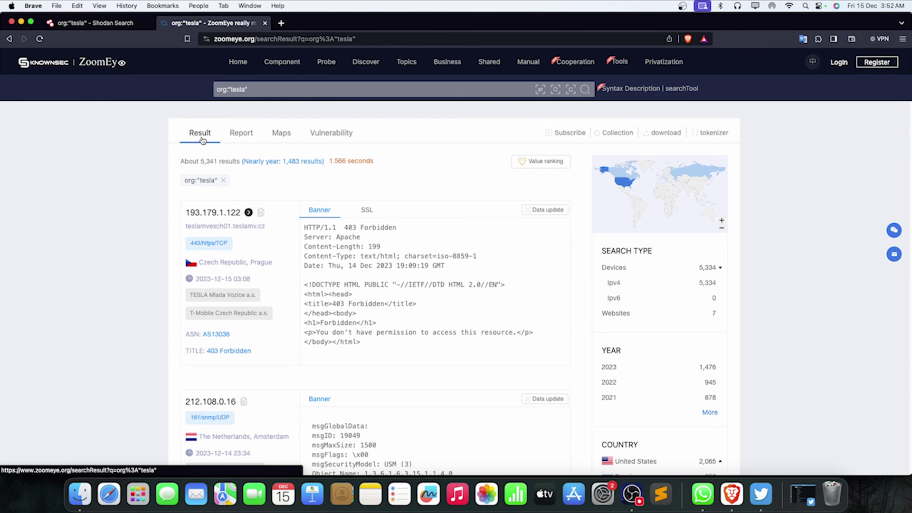
Apply the 'Nearly year' filter, giving 1,495 results after 2022-12-10.
click(284, 161)
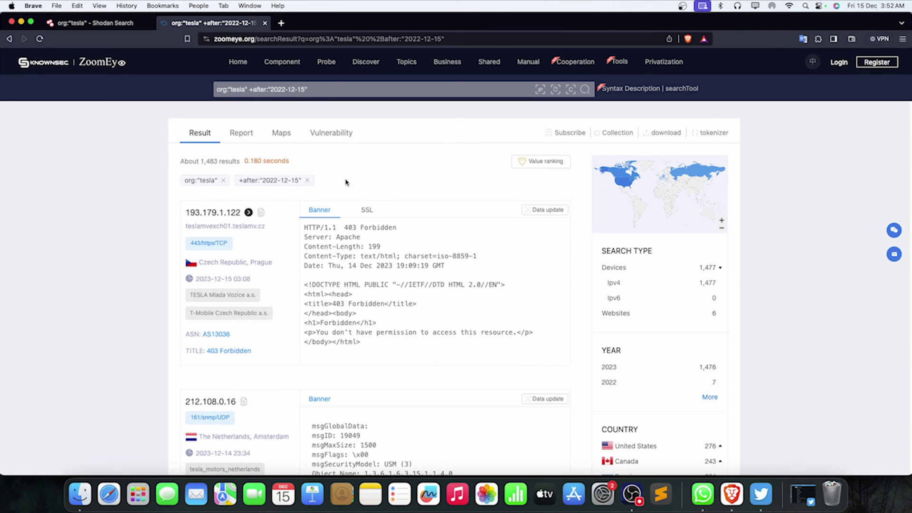
drag(308, 89, 250, 89)
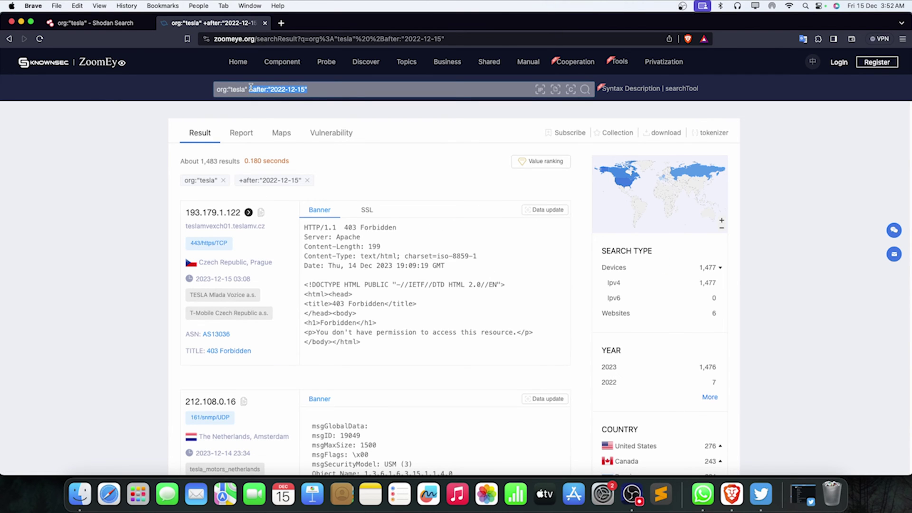
click(318, 89)
key(Return)
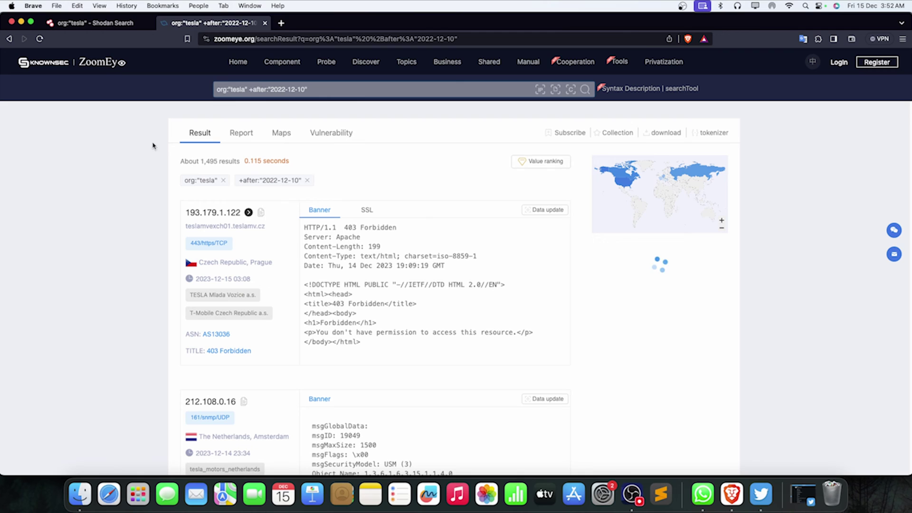
drag(196, 161, 233, 158)
Change the after-date to 2022-12-14, which returns 1,483 results.
click(305, 96)
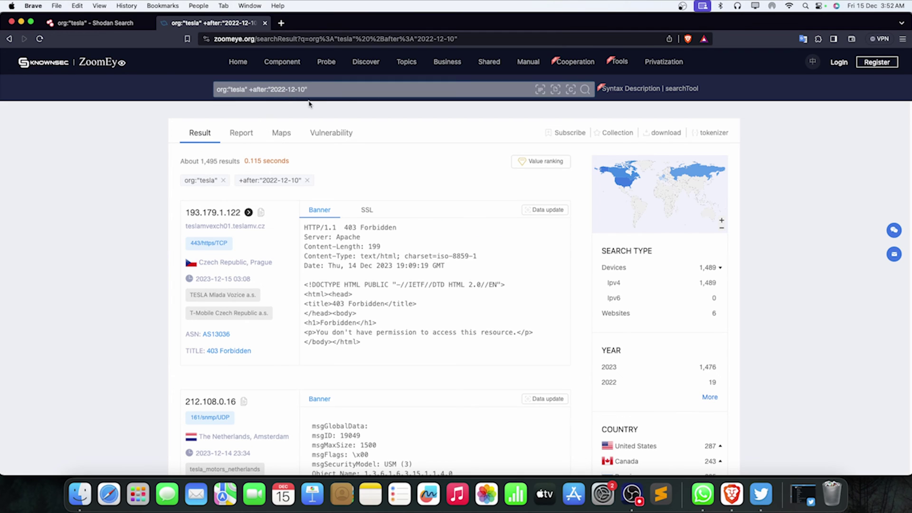
text(4)
key(Return)
double_click(207, 164)
click(214, 177)
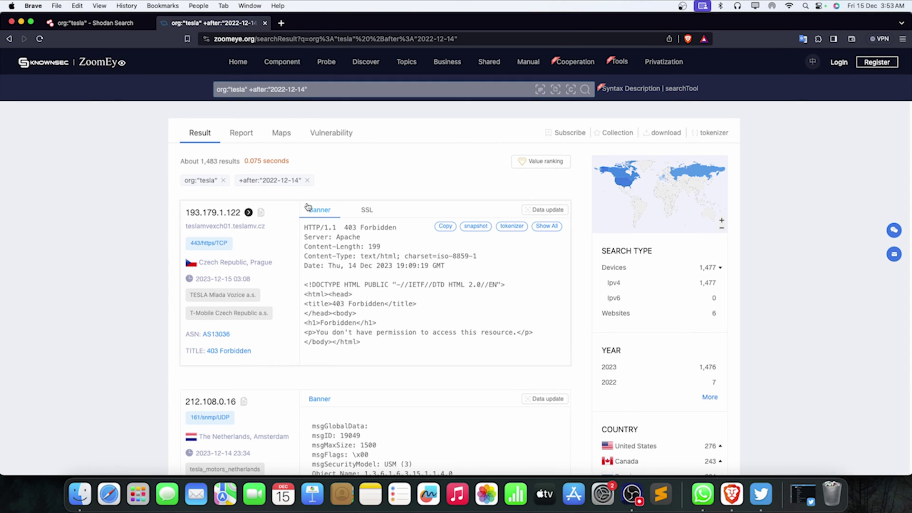
Set the after-date to 2022-12-01 for 1,515 results, then go to the ZoomEye home page.
click(304, 89)
key(BackSpace)
key(BackSpace)
key(BackSpace)
key(Return)
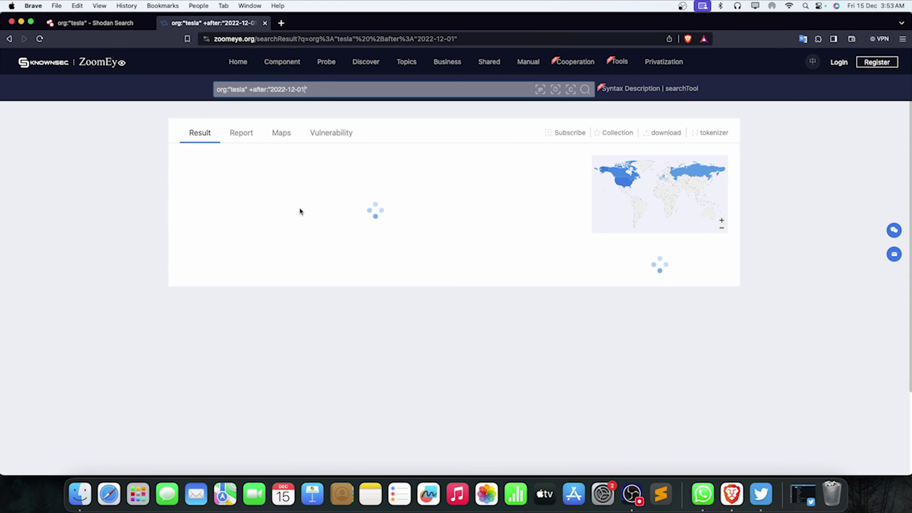
drag(193, 162, 242, 165)
click(325, 166)
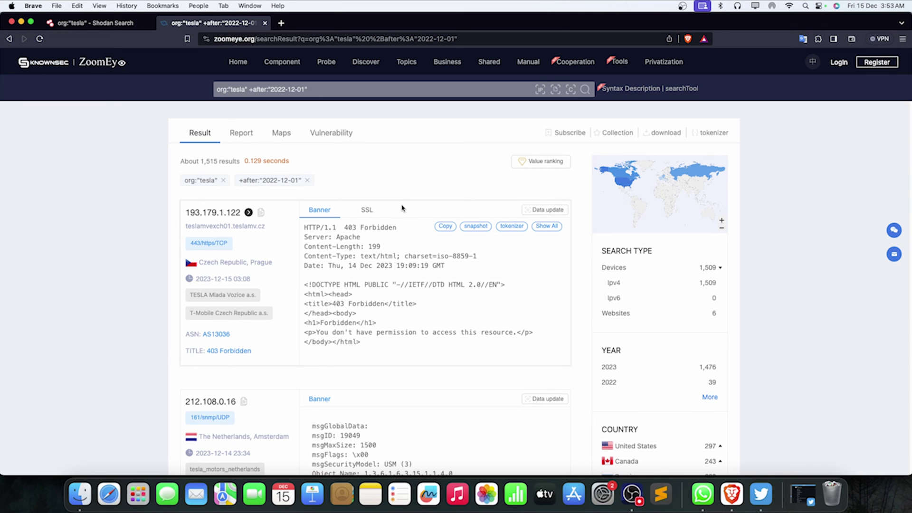
click(98, 67)
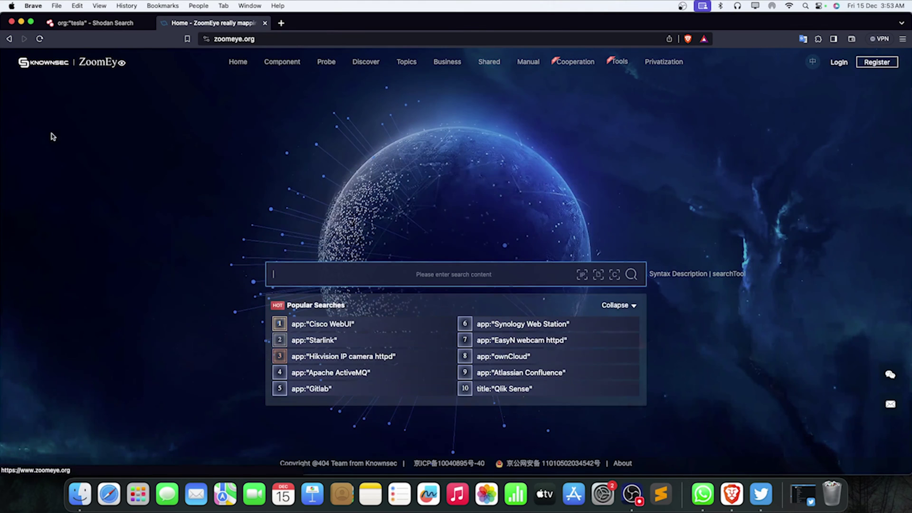
In searchTool, try the port field, then choose Site and enter tesla.co as its value.
click(720, 274)
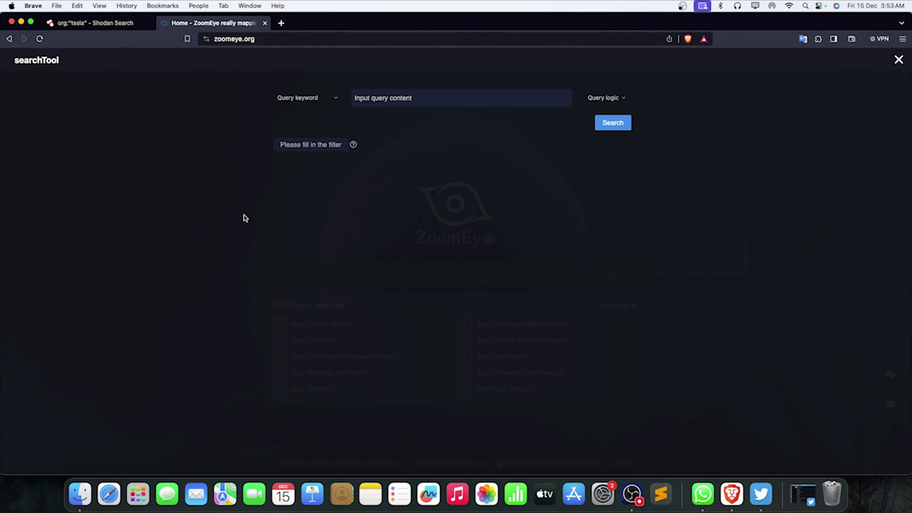
click(311, 99)
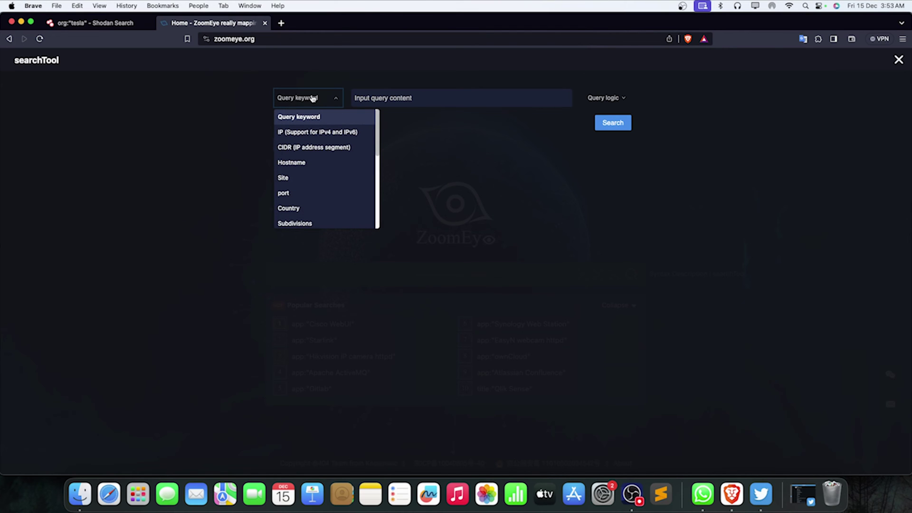
scroll(308, 185, down, 1)
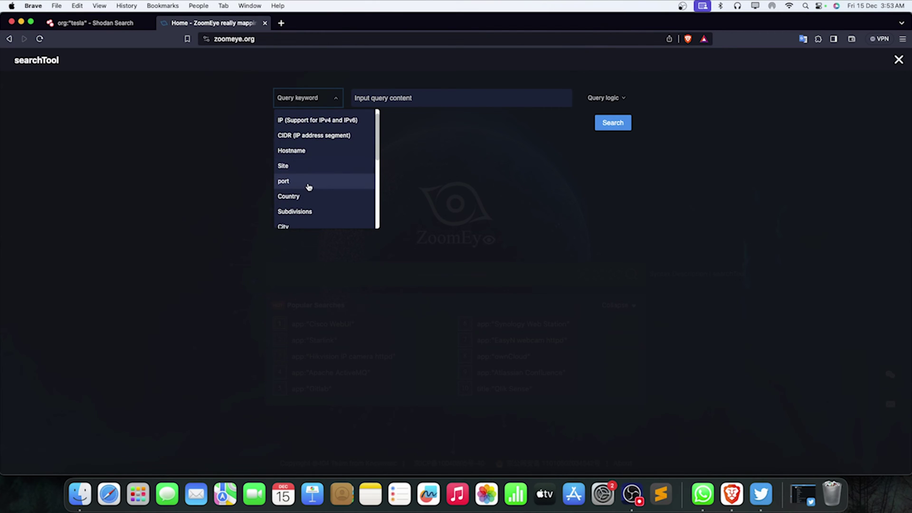
click(309, 183)
click(311, 100)
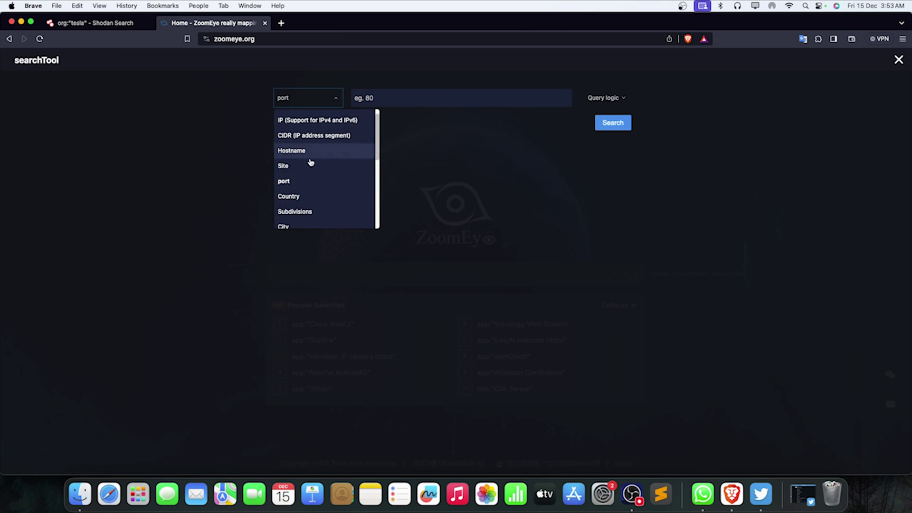
scroll(309, 169, down, 2)
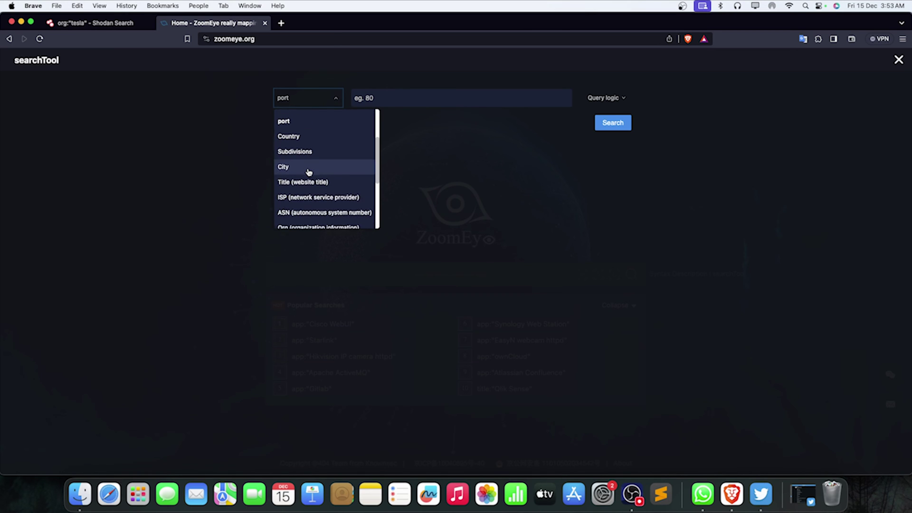
scroll(309, 172, down, 3)
scroll(309, 173, up, 5)
scroll(310, 173, down, 2)
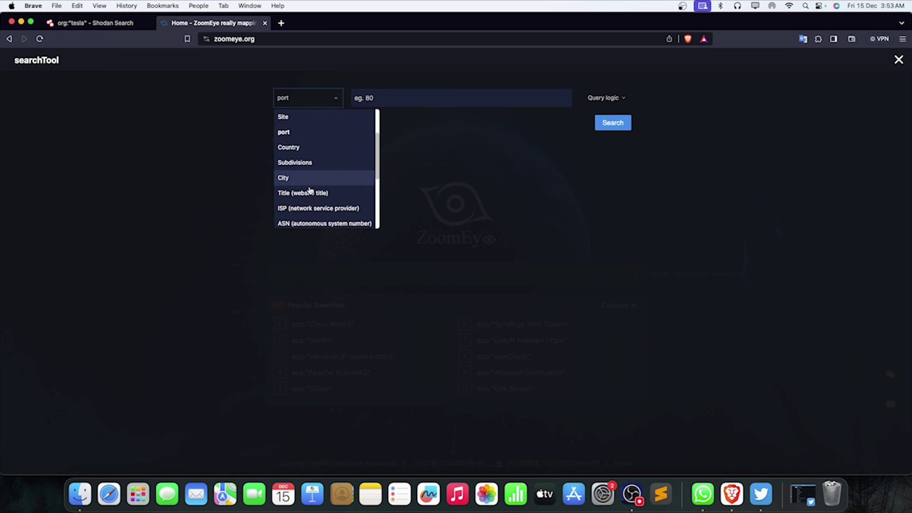
scroll(309, 190, up, 2)
click(298, 178)
click(413, 97)
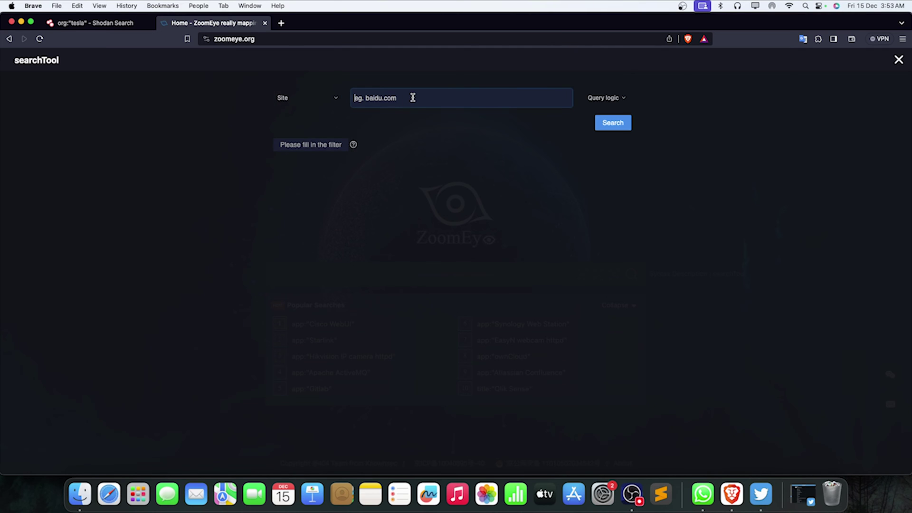
text(tesla.com)
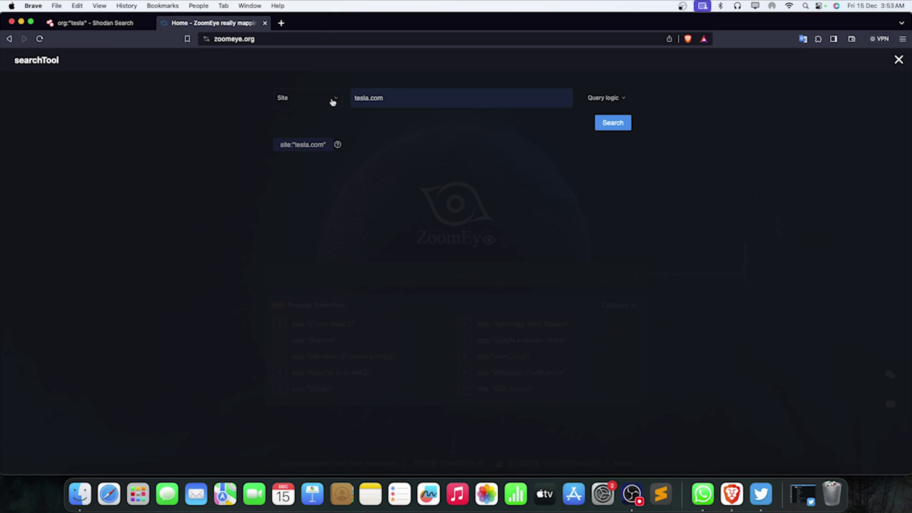
Switch the field back to port for tesla.com, then close searchTool.
click(333, 100)
click(315, 193)
click(399, 101)
click(621, 100)
drag(389, 91, 313, 96)
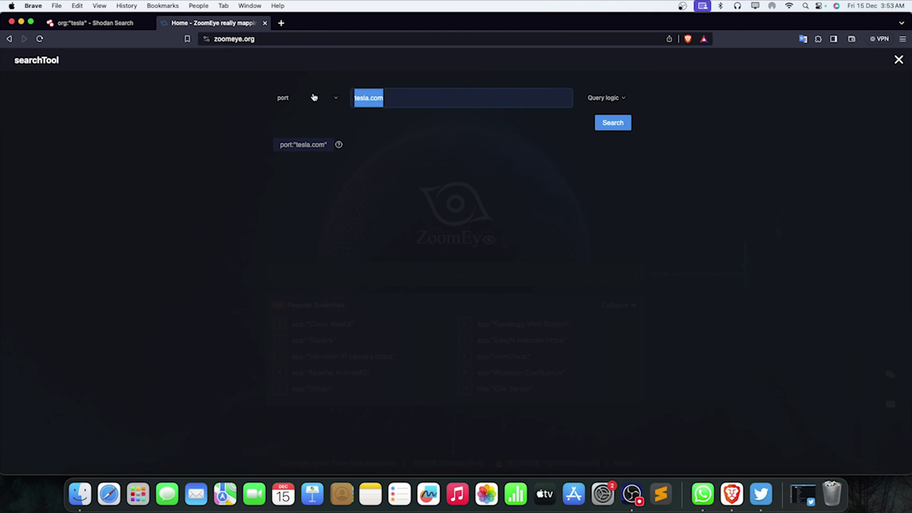
click(318, 99)
scroll(320, 199, down, 5)
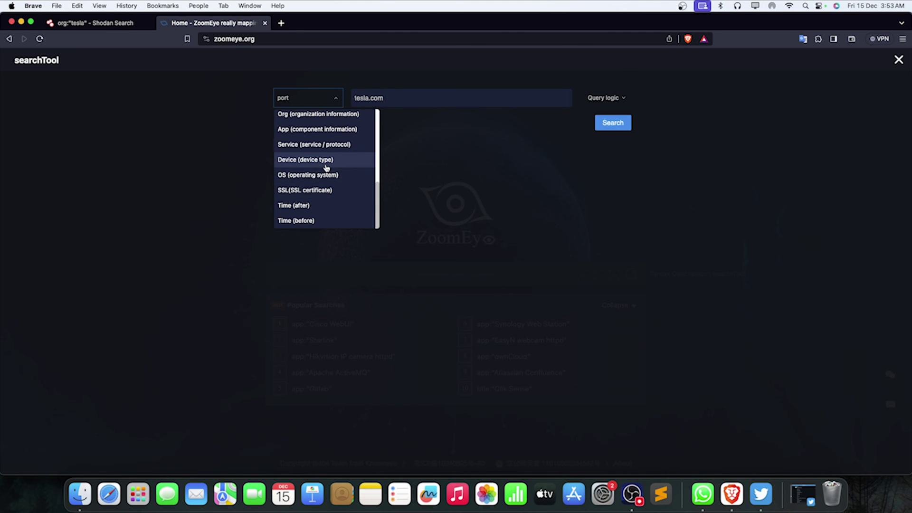
scroll(331, 199, up, 1)
scroll(331, 199, up, 5)
click(491, 238)
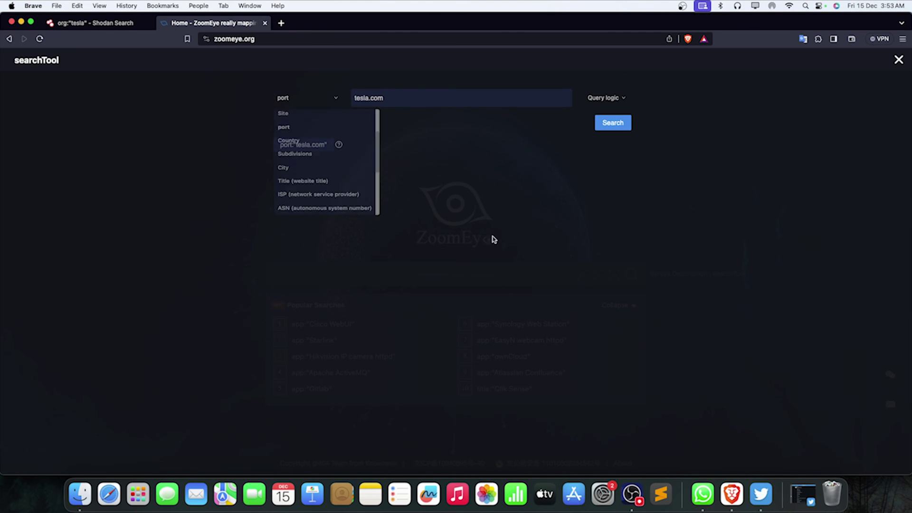
click(898, 59)
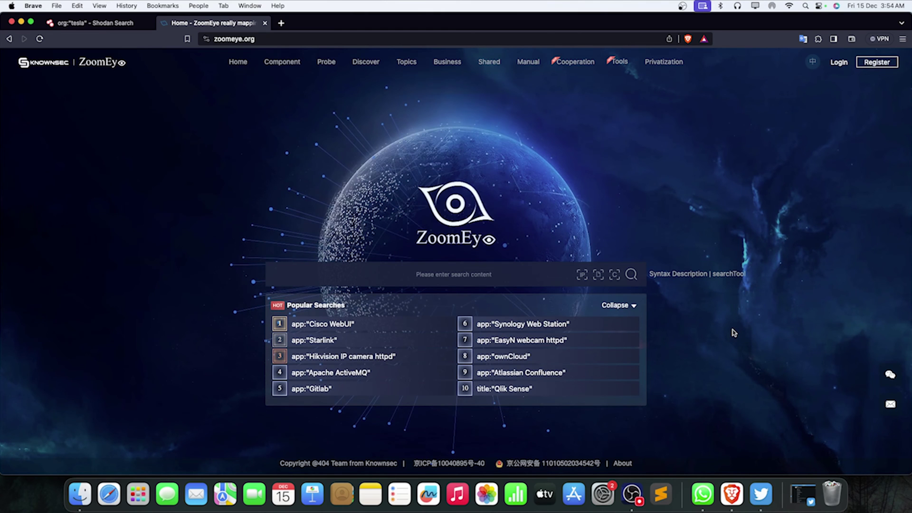
click(678, 275)
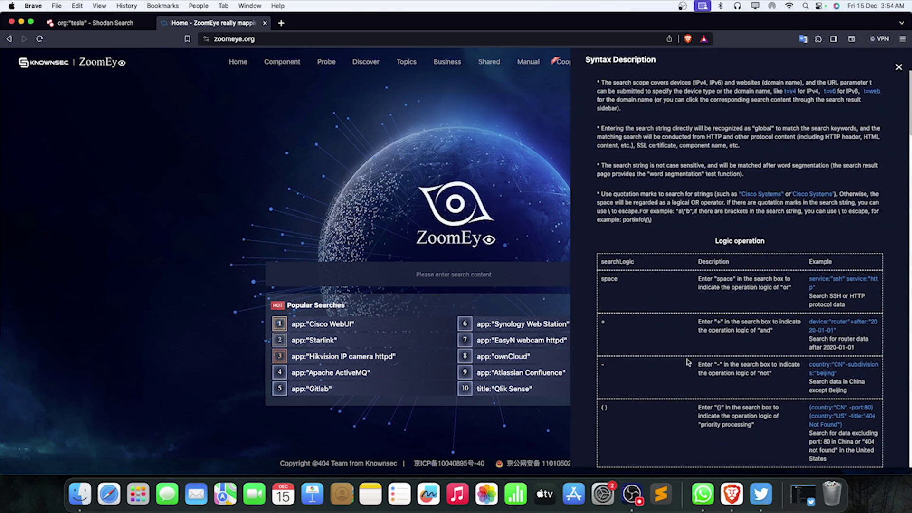
scroll(664, 304, down, 15)
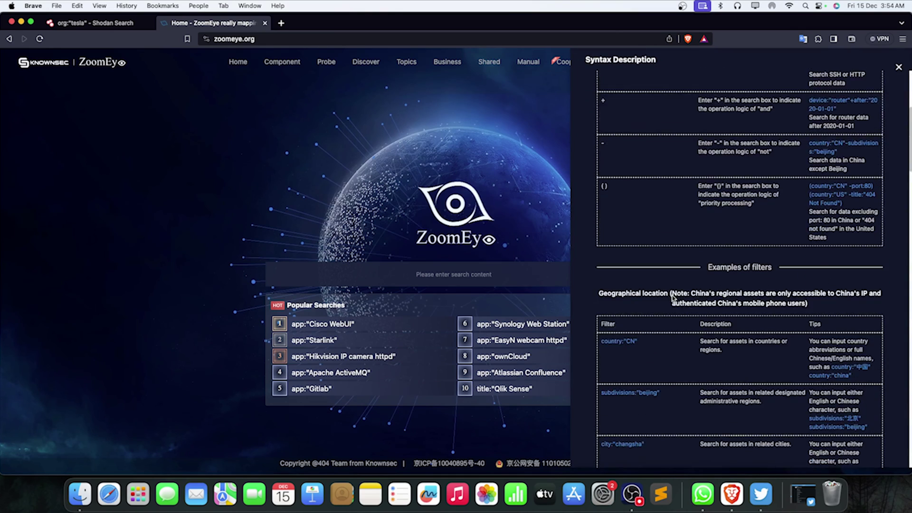
scroll(671, 298, down, 15)
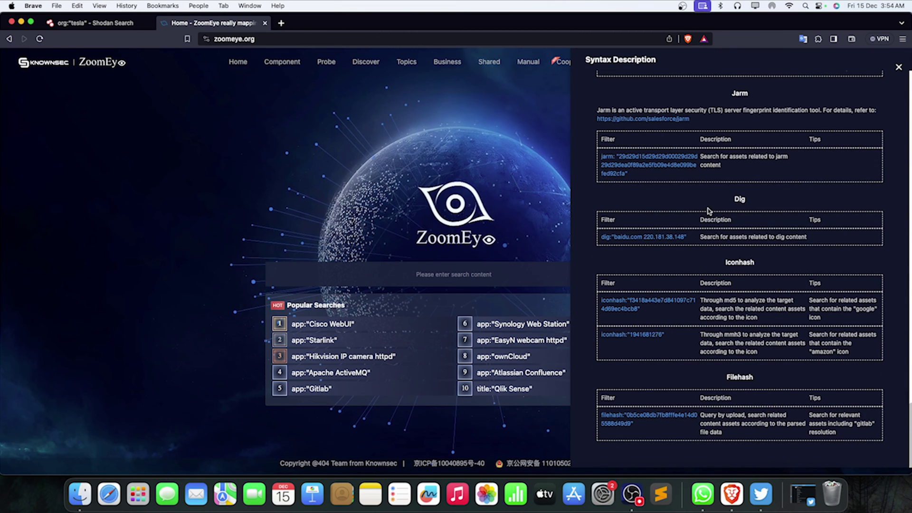
scroll(705, 212, up, 10)
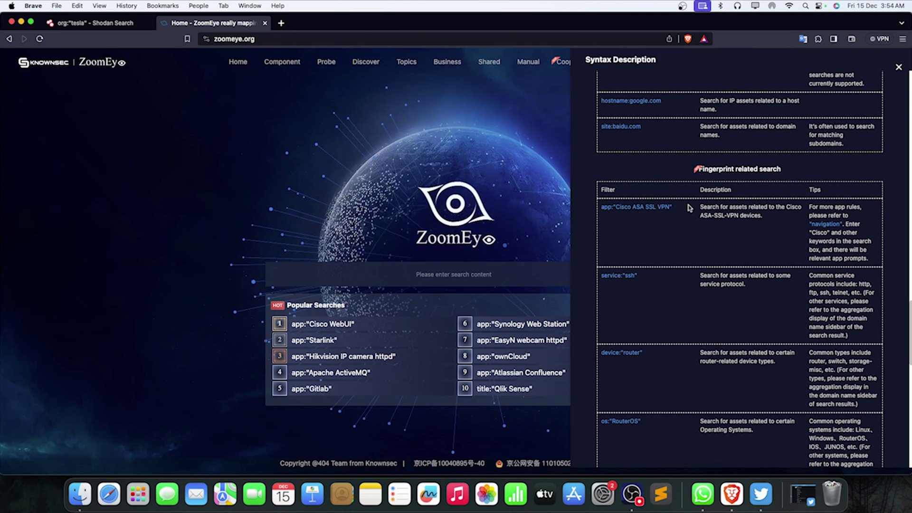
drag(673, 208, 604, 209)
scroll(698, 290, up, 5)
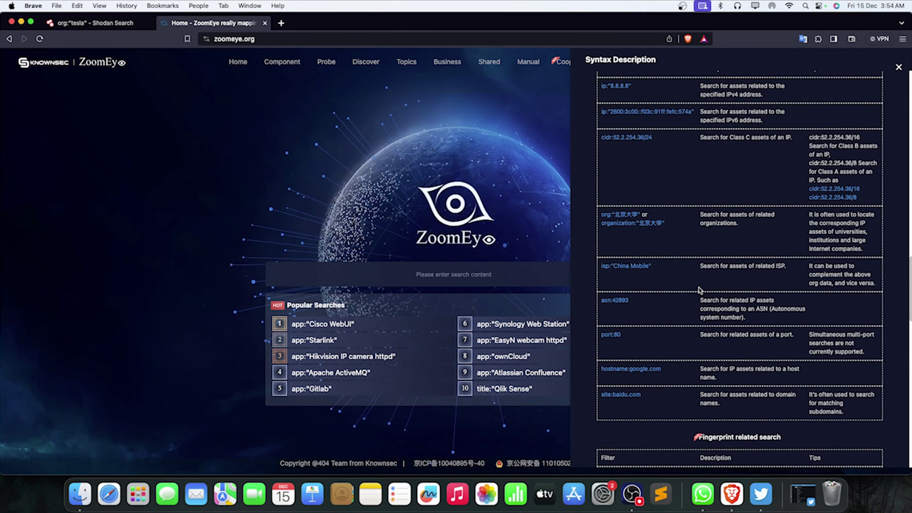
drag(665, 225, 604, 209)
scroll(604, 209, up, 10)
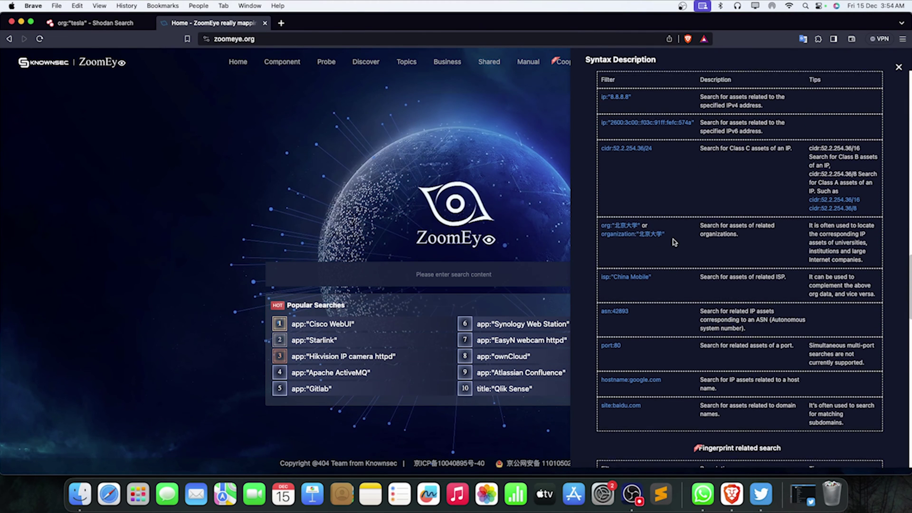
click(535, 242)
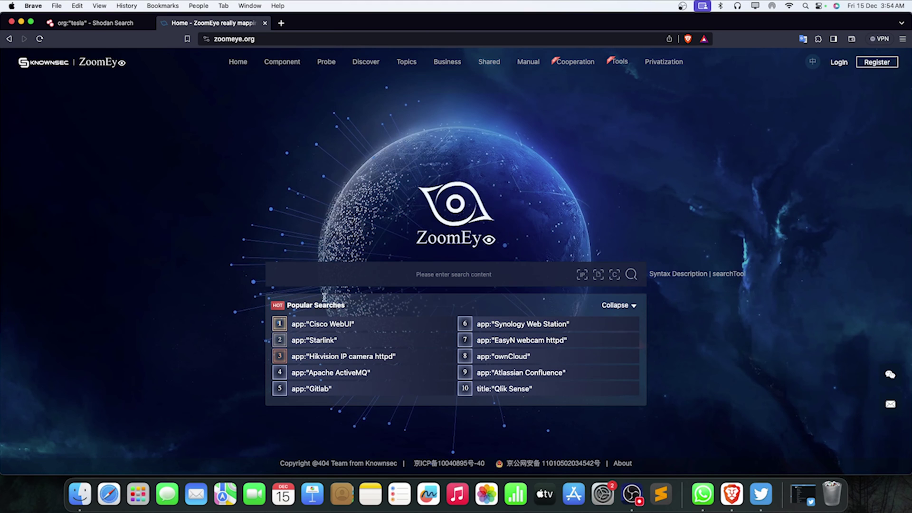
Search ZoomEye for site:"tesla.com".
click(316, 285)
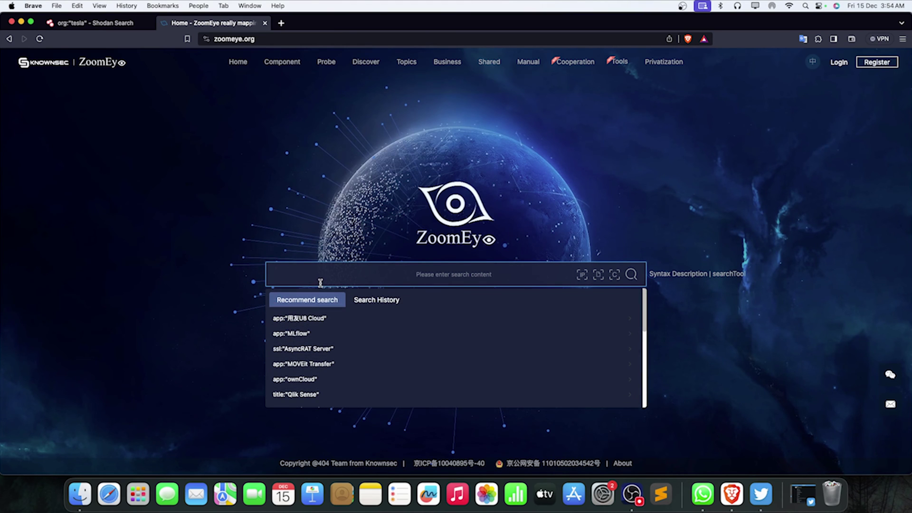
text(site:)
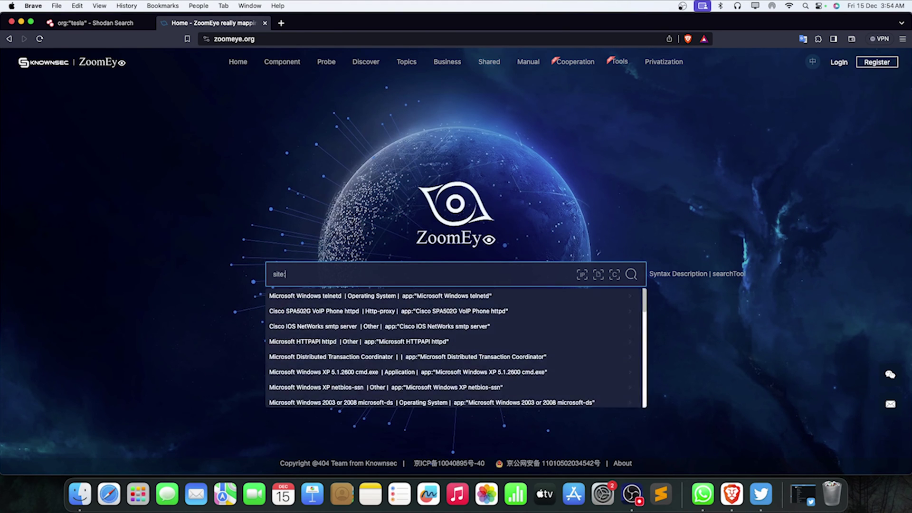
text("tesla.com")
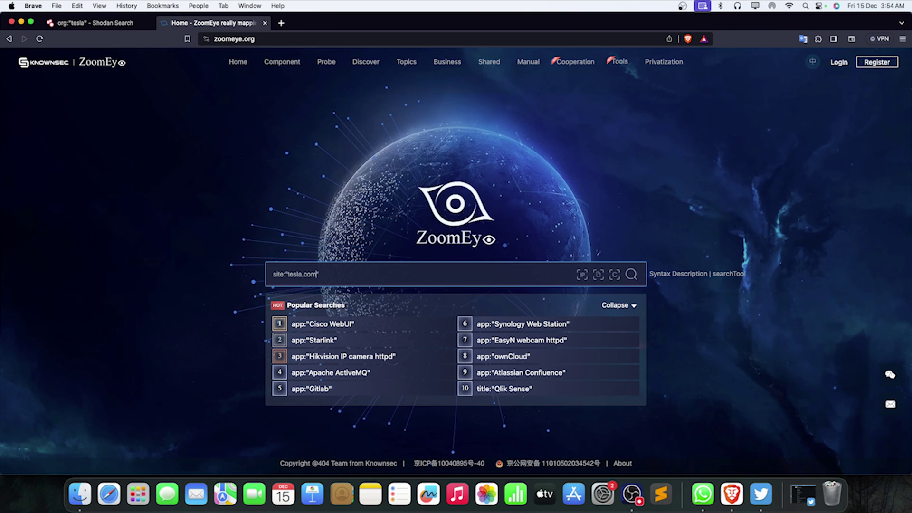
key(Return)
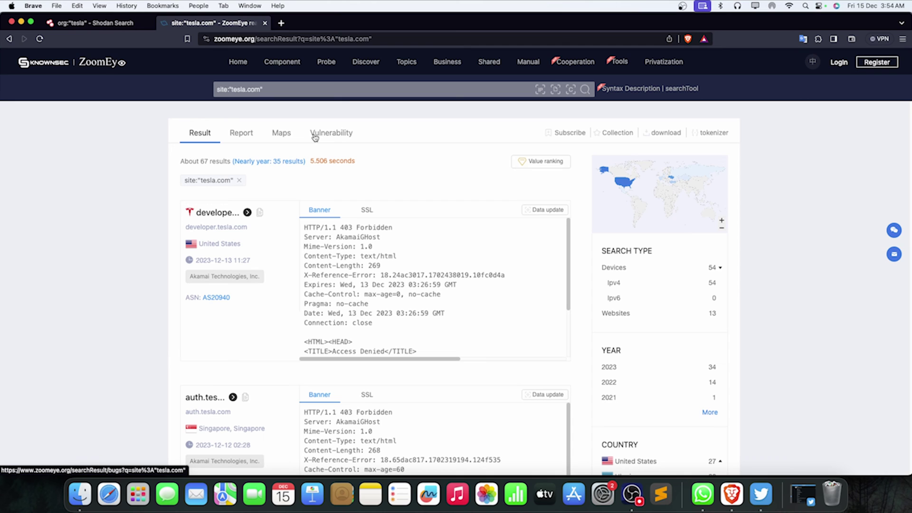
Scroll through the Vulnerability listings for tesla.com, then open the Register sign-up page.
click(315, 137)
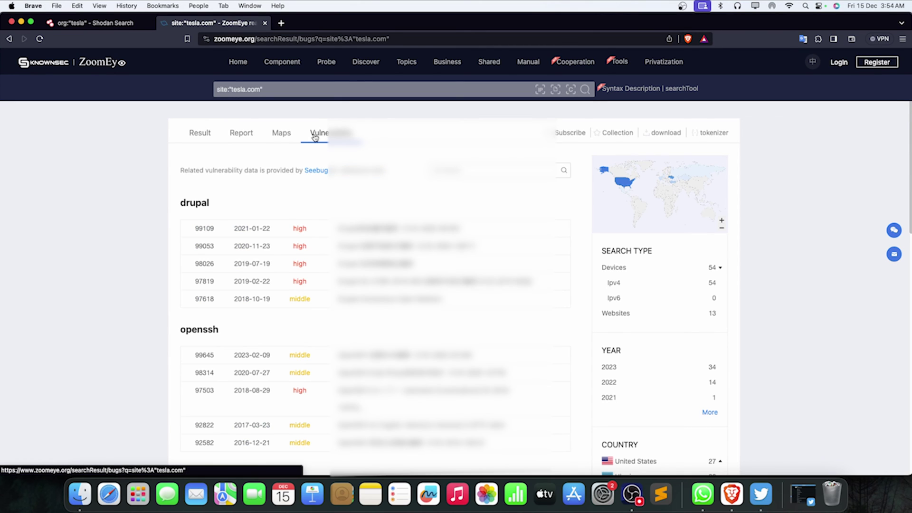
scroll(286, 225, down, 1)
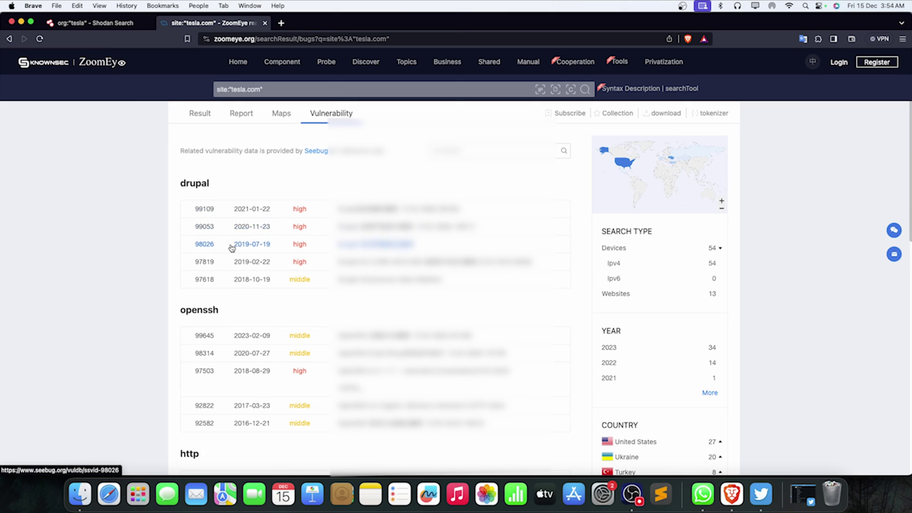
scroll(231, 247, down, 1)
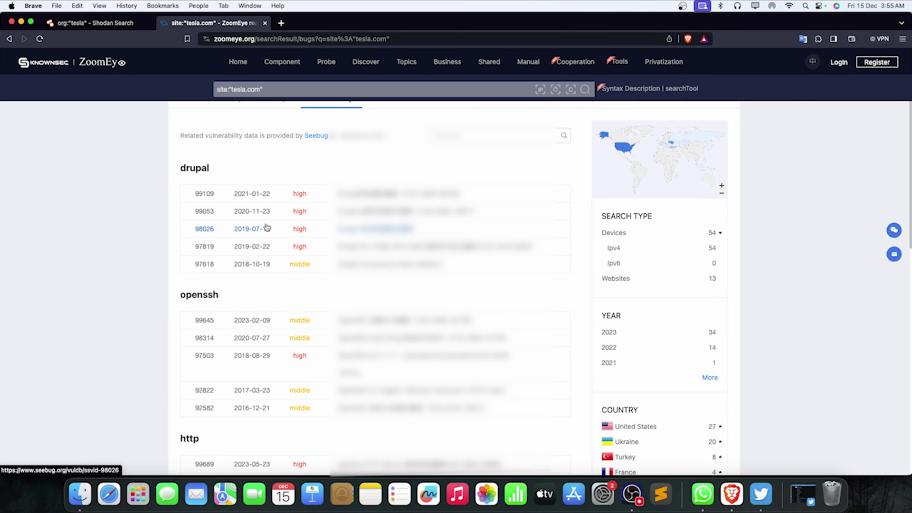
click(867, 63)
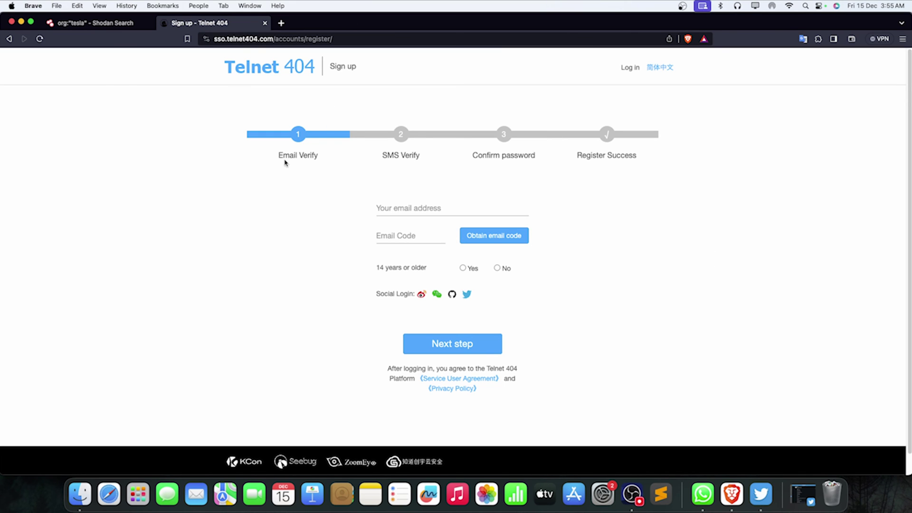
Glance at the registration steps, then go back to the site:"tesla.com" vulnerability results.
drag(306, 144, 401, 162)
click(554, 180)
key(super+bracketleft)
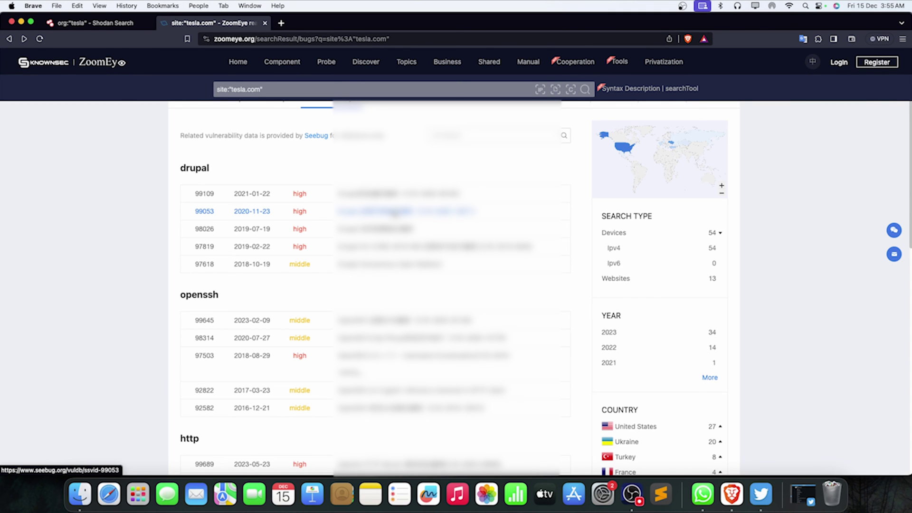
Scroll through the http and apache httpd vulnerabilities, then return to the ZoomEye home page.
scroll(393, 212, down, 5)
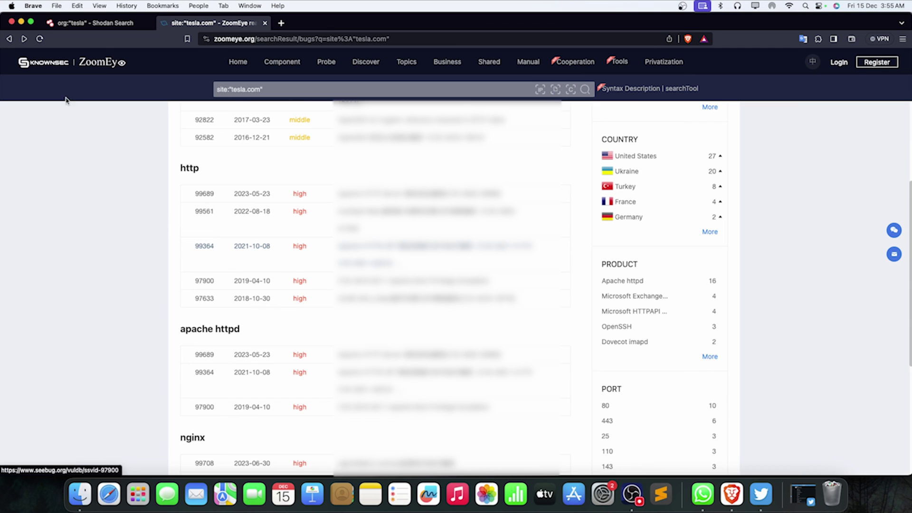
click(105, 64)
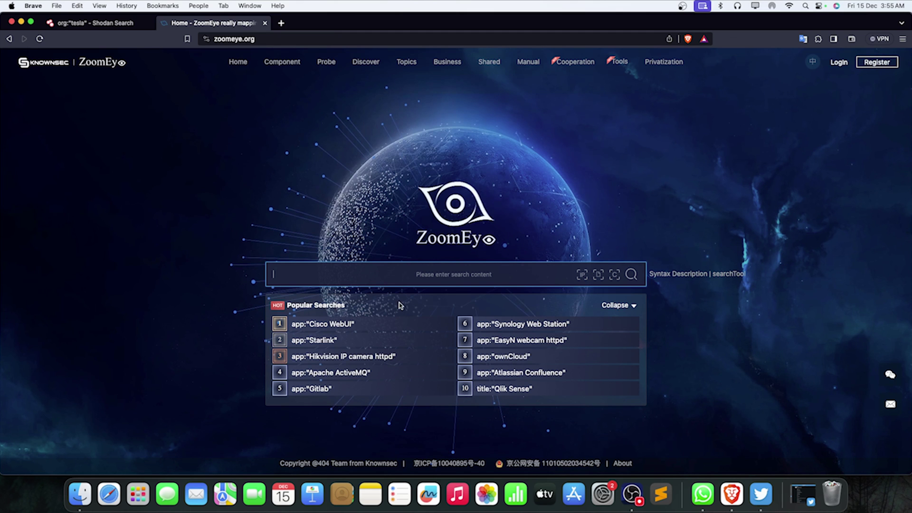
drag(398, 305, 194, 309)
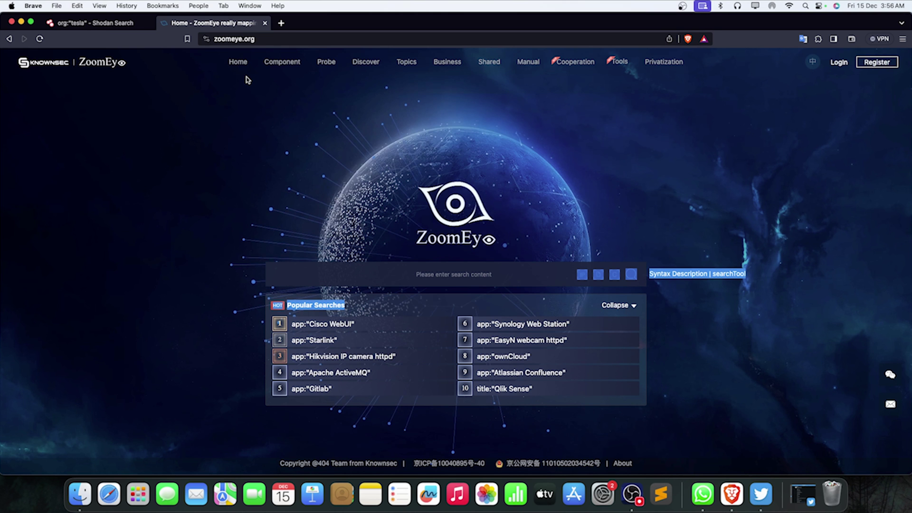
click(872, 510)
click(872, 510)
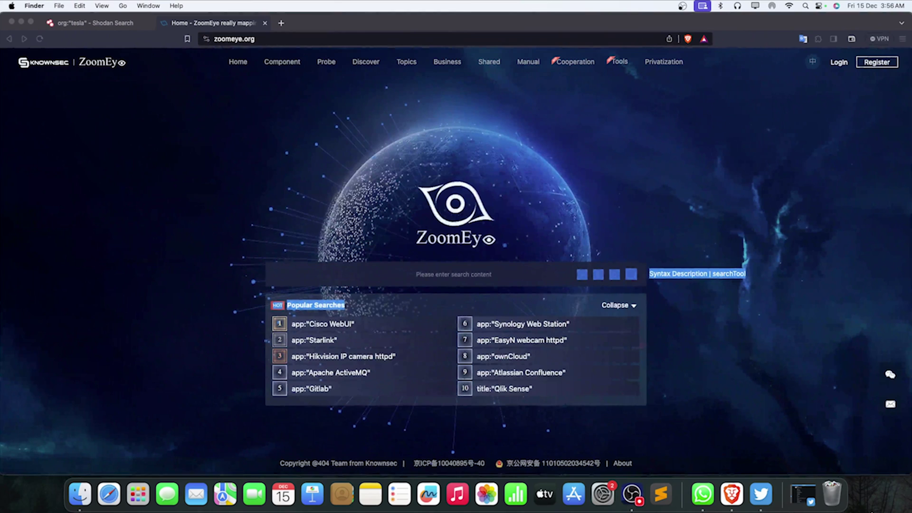